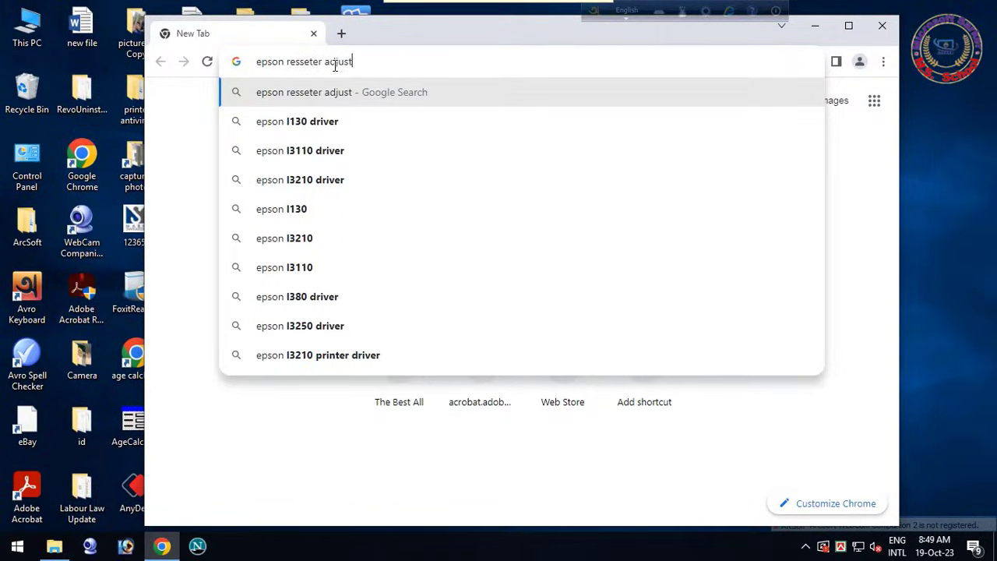
text(ment progra l1)
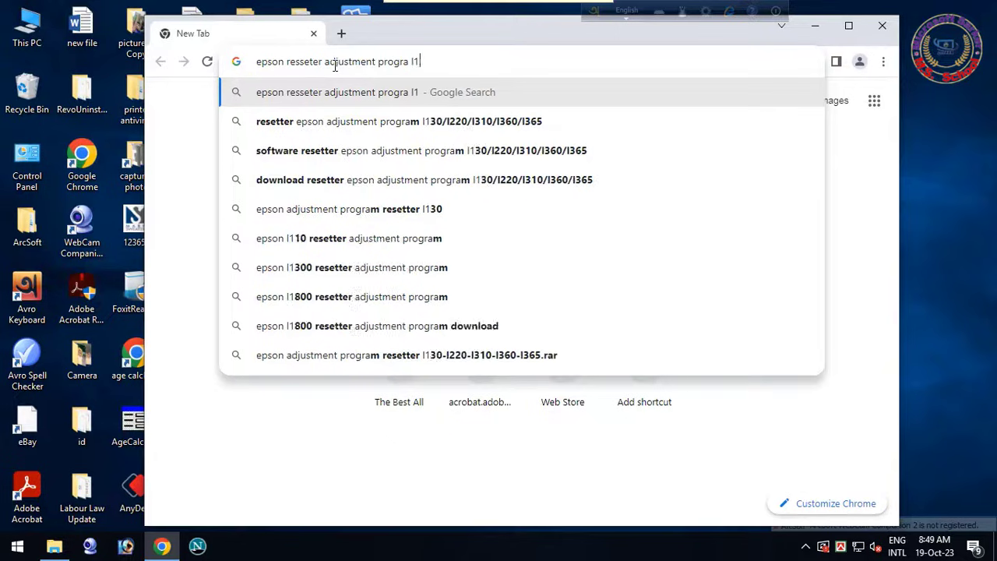
text(30)
Search 'epson resetter adjustment program l130' and download the archive from the Google Drive link
key(Return)
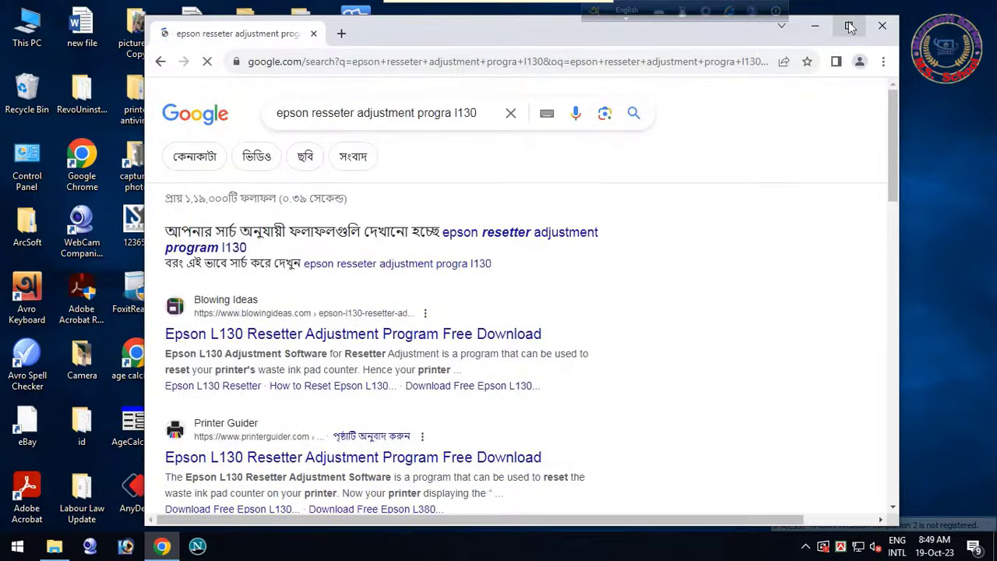
click(849, 26)
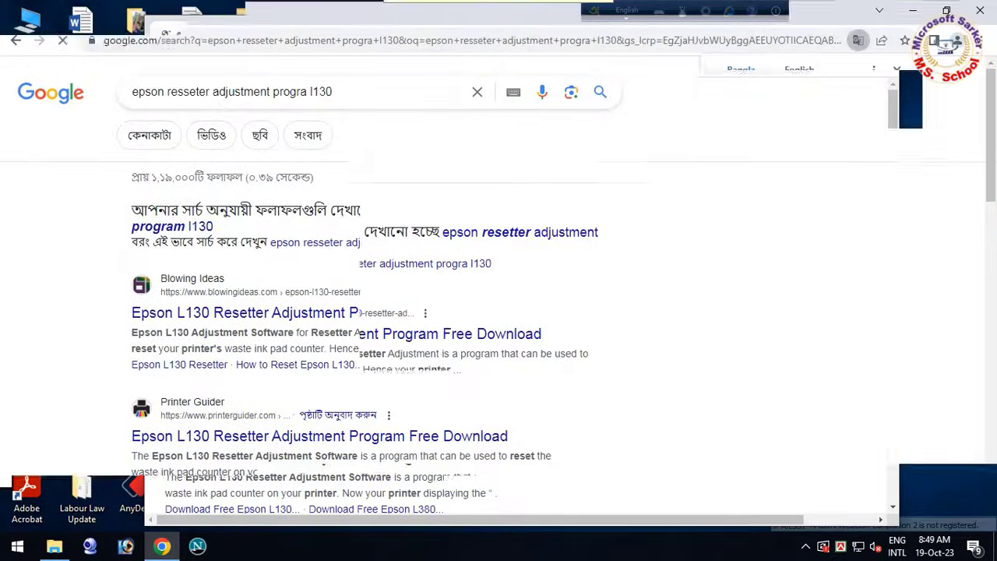
scroll(499, 312, down, 5)
scroll(498, 312, down, 3)
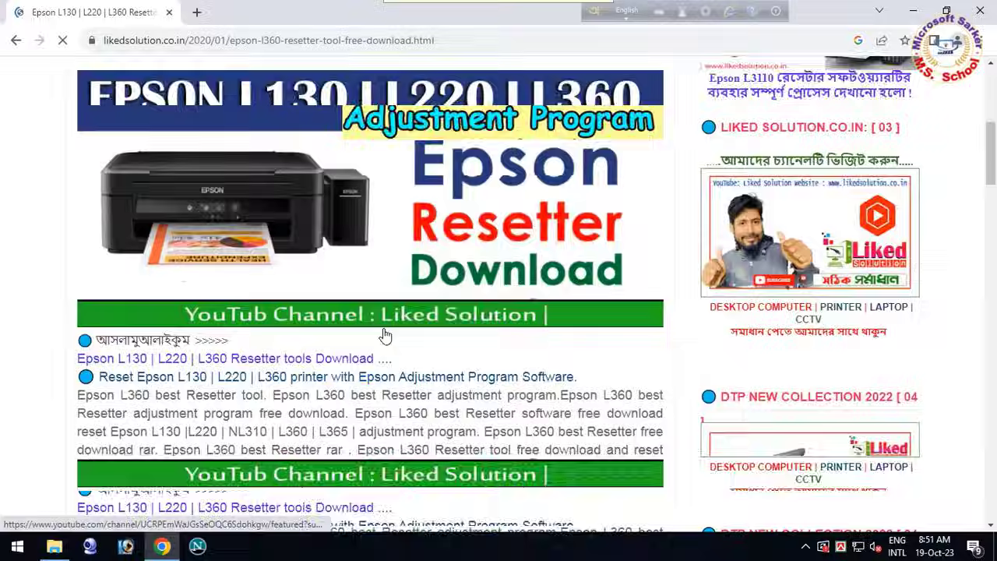
scroll(384, 334, down, 5)
scroll(383, 335, down, 4)
scroll(384, 332, down, 1)
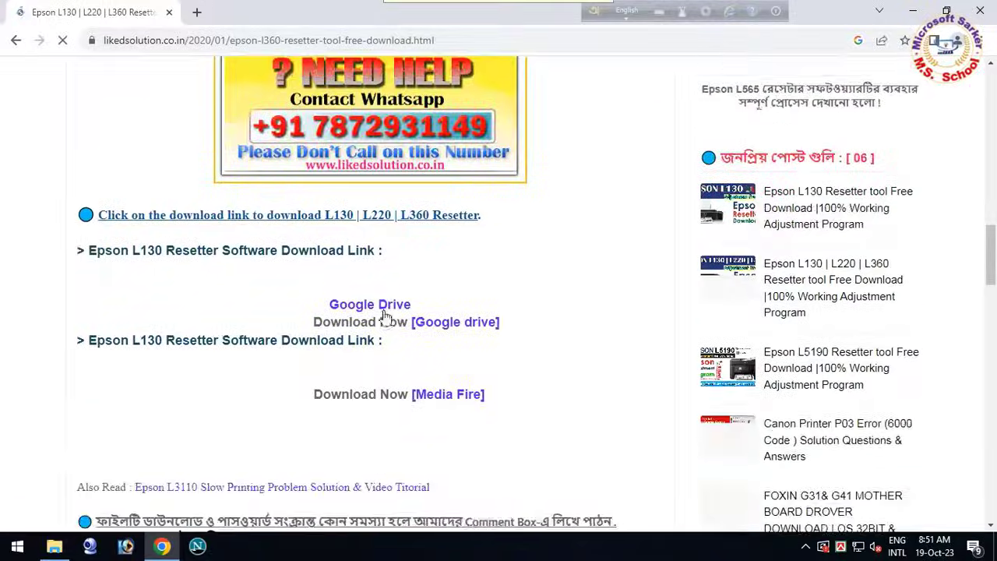
click(385, 319)
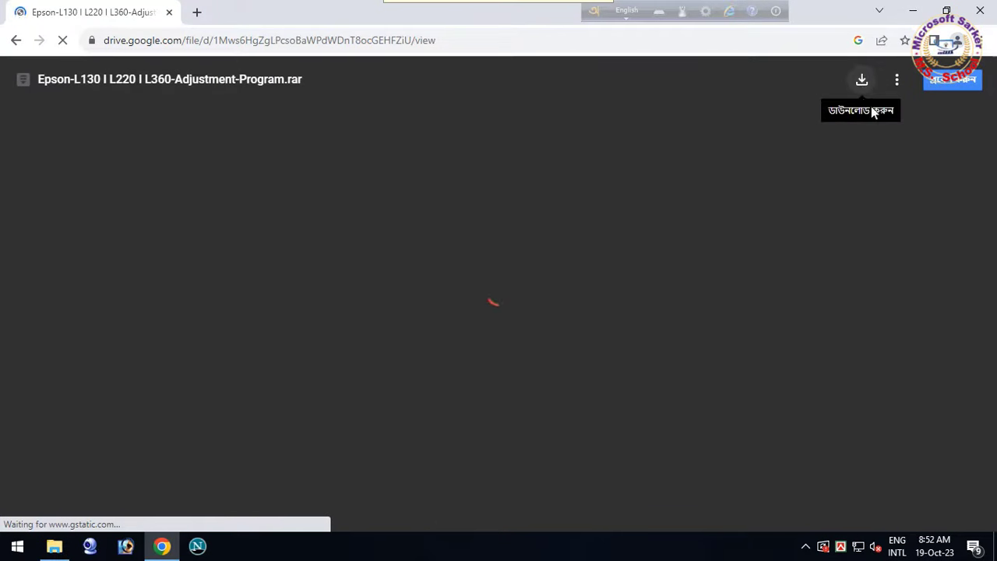
click(912, 10)
Launch Adjprog from G:\printer\Epson-L130 I L220 I L360-Adjustment-Program via This PC
double_click(28, 21)
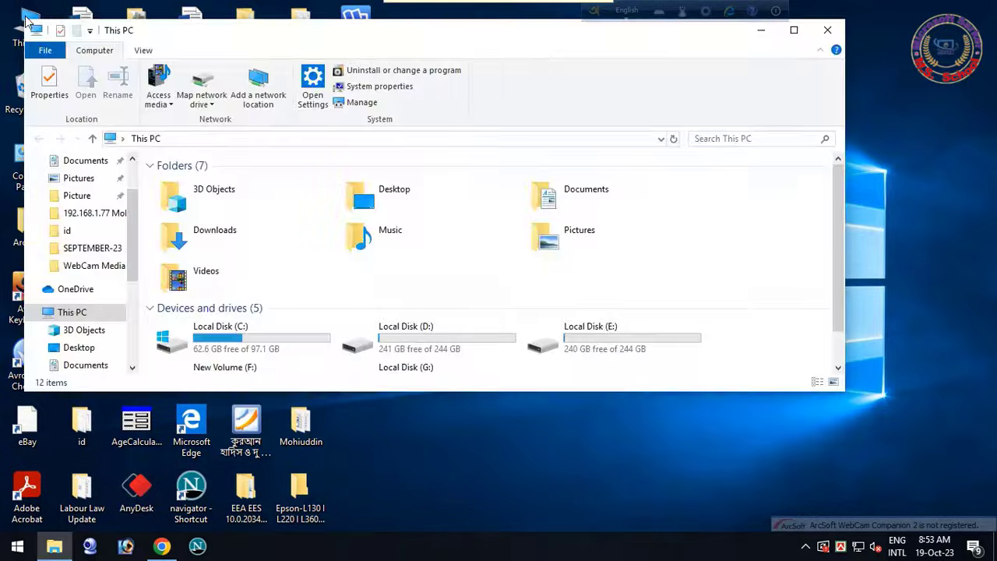
double_click(797, 33)
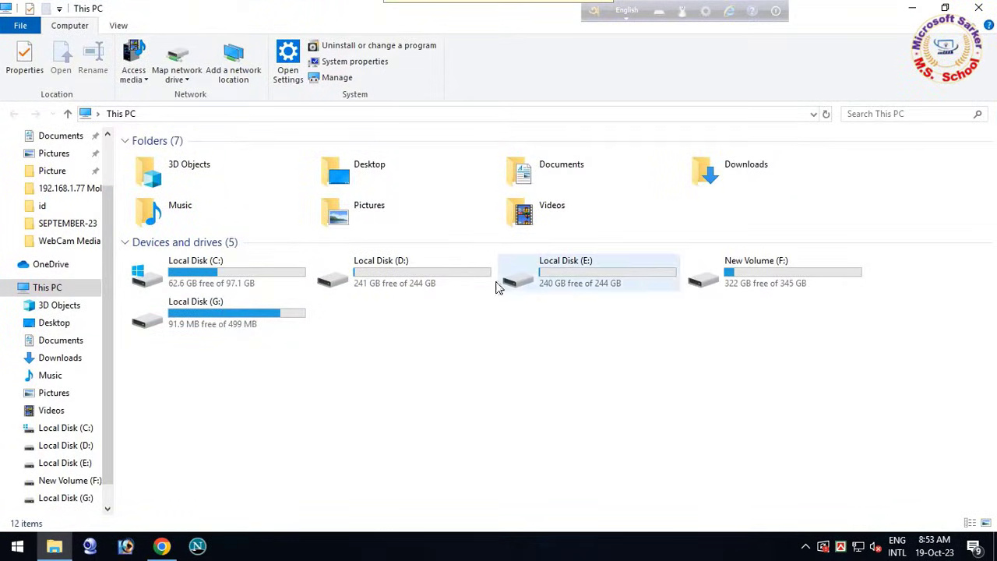
double_click(224, 313)
click(157, 157)
double_click(163, 162)
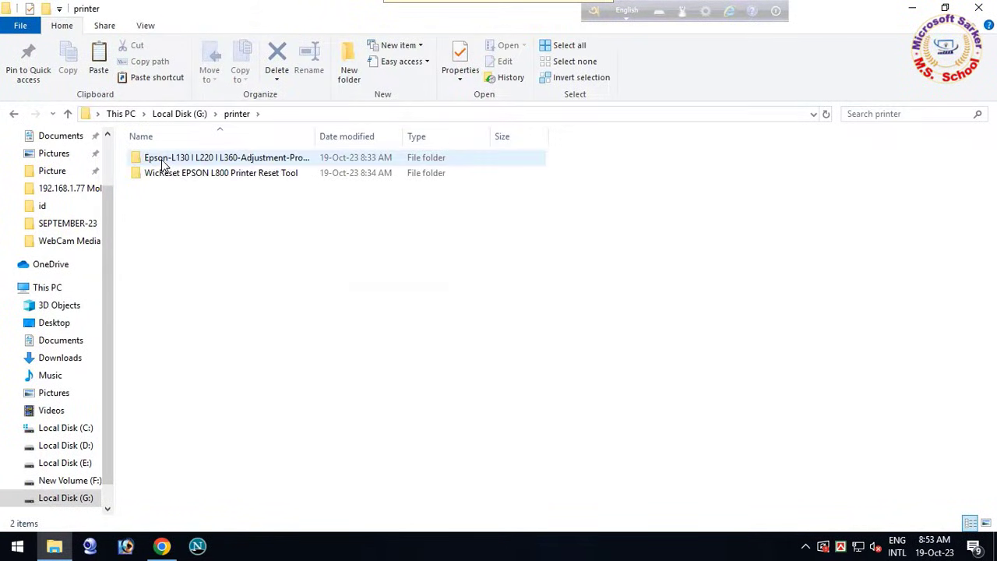
double_click(163, 160)
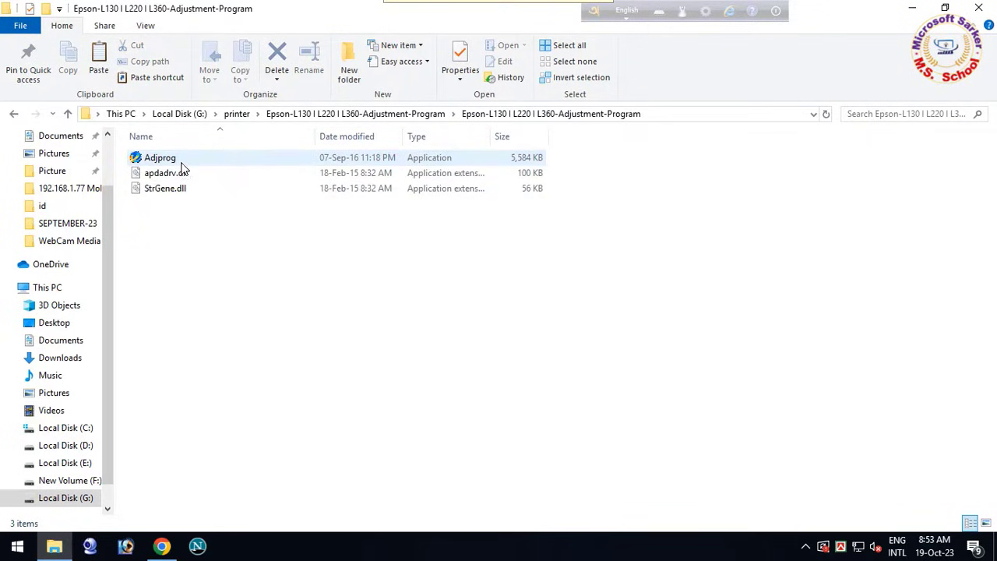
double_click(160, 157)
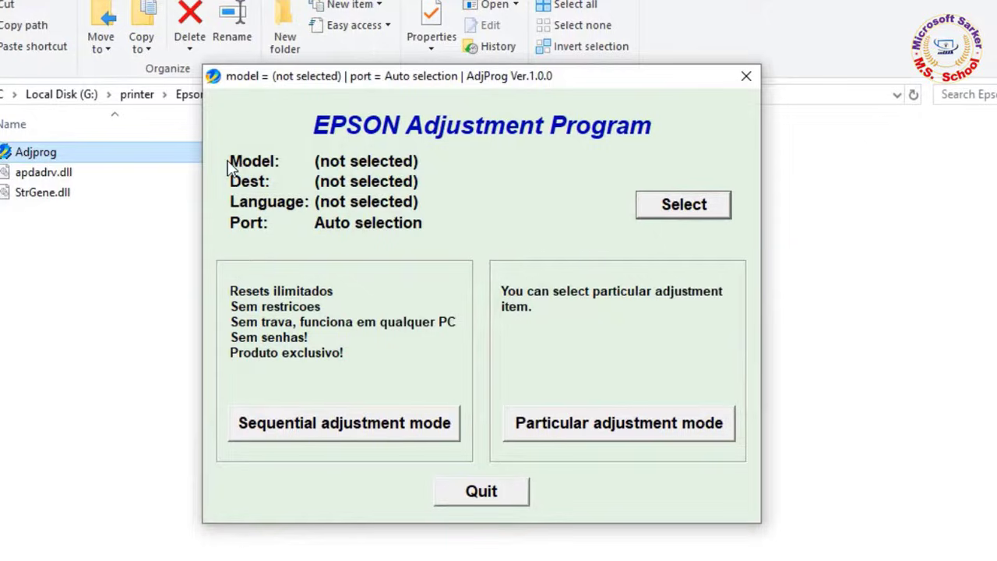
Choose model L130 in the model settings and confirm
click(683, 210)
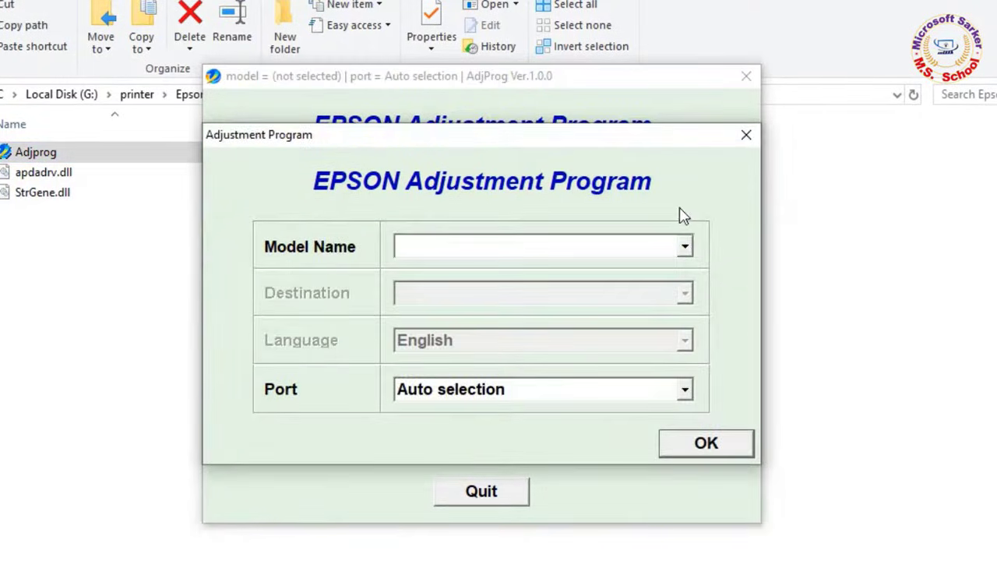
click(686, 247)
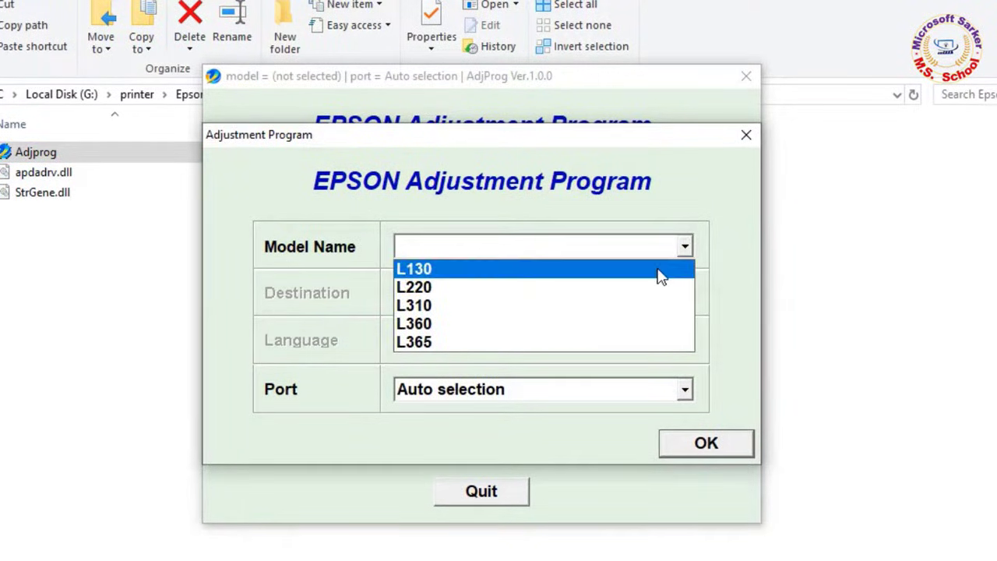
click(664, 269)
click(716, 442)
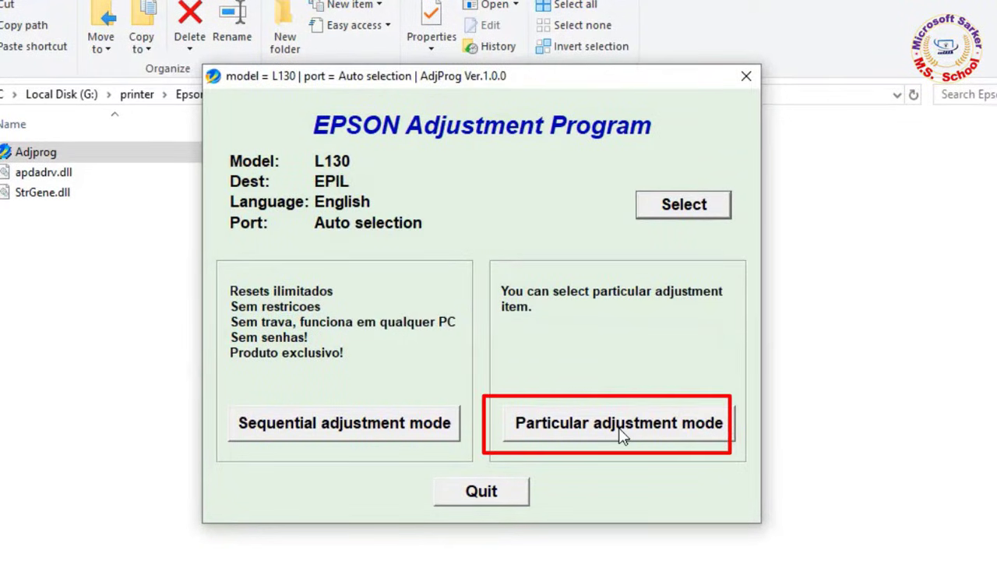
Select Waste ink pad counter in Particular adjustment mode and confirm
click(623, 433)
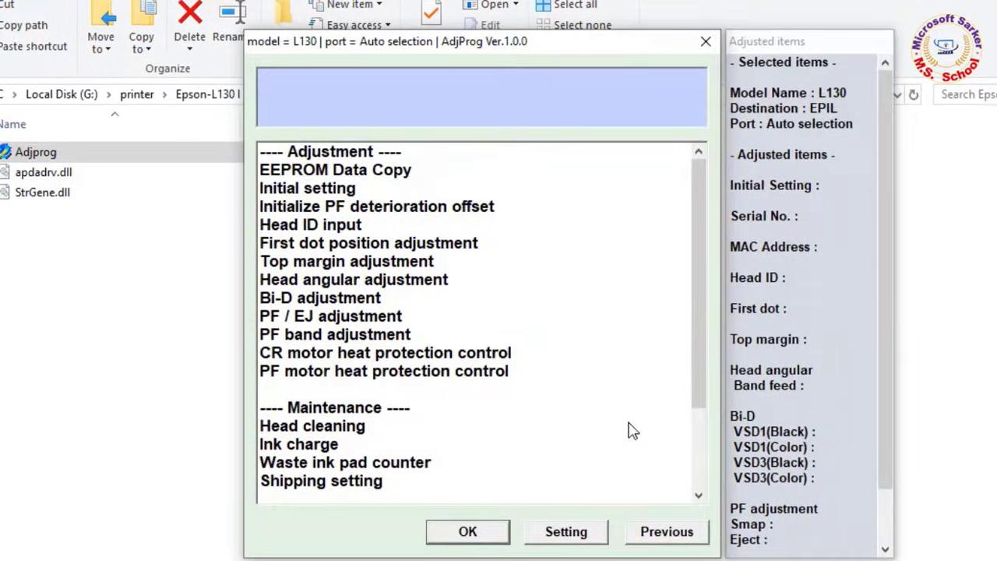
drag(702, 272, 703, 354)
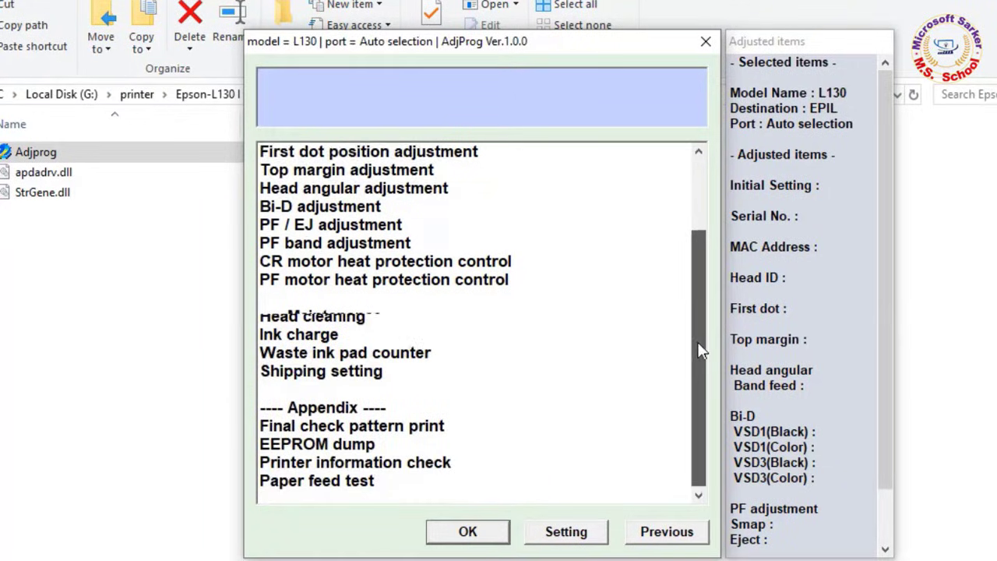
click(413, 357)
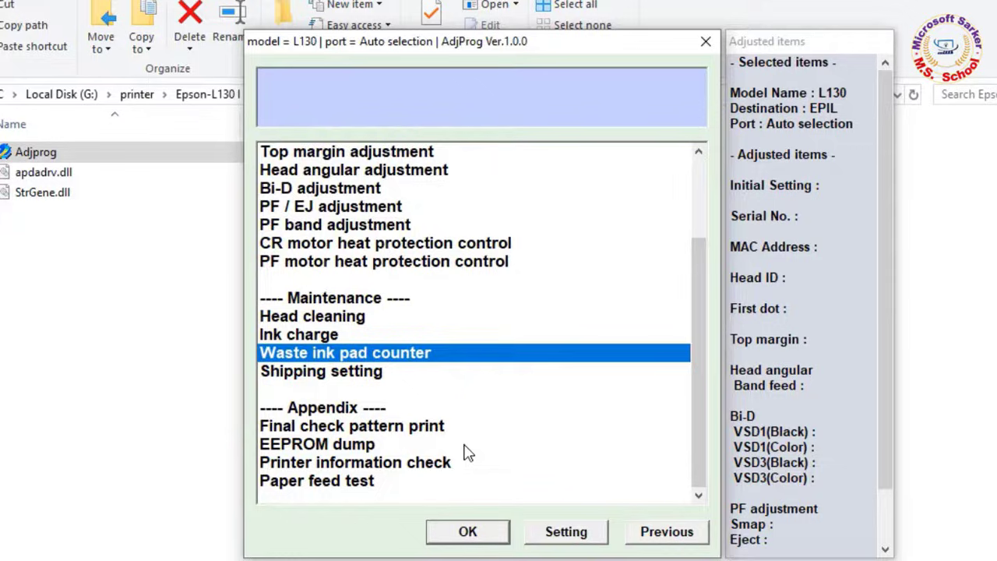
click(468, 533)
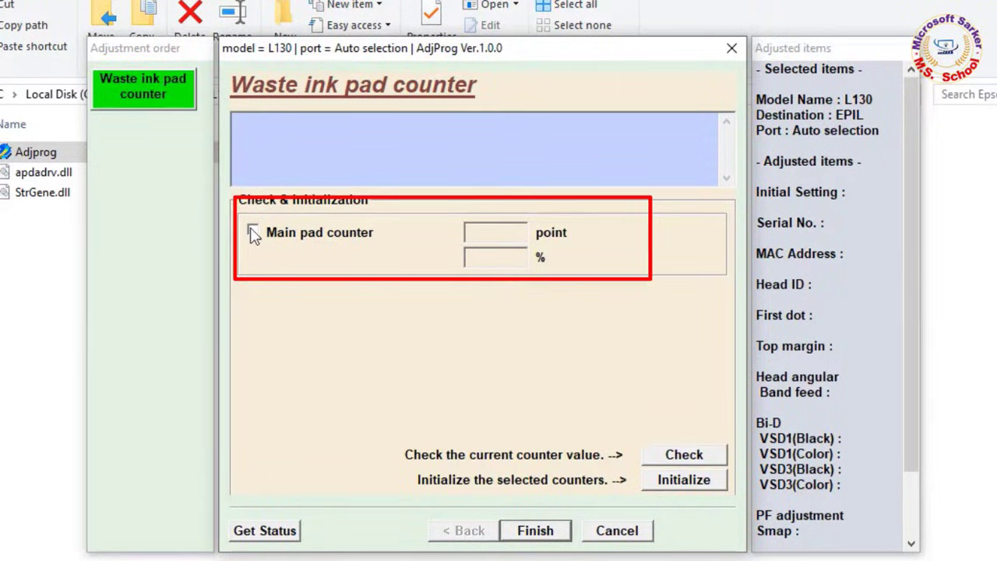
Check the main pad counter (0 of 6207 points), attempt Initialize, and dismiss the part-selection error
click(252, 232)
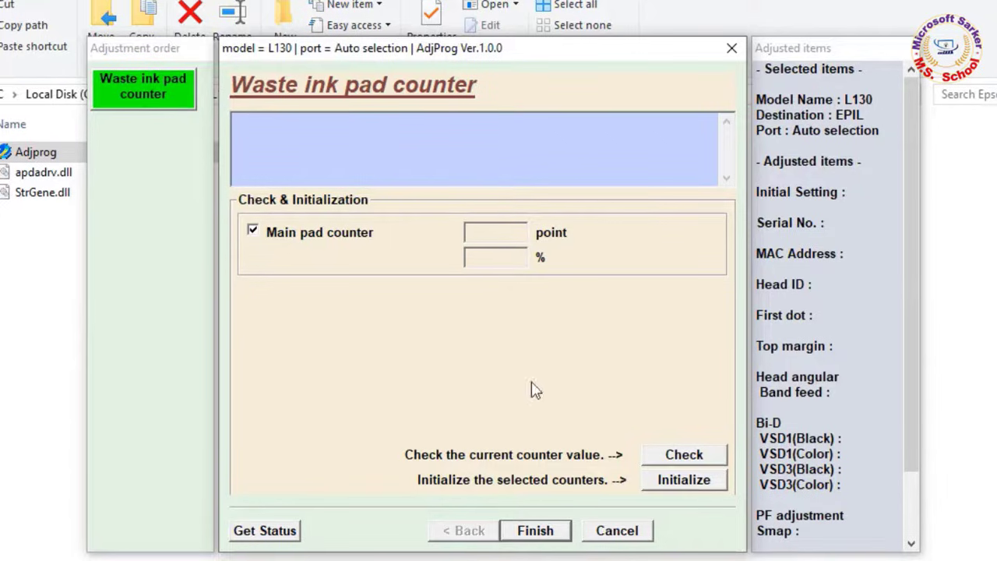
click(684, 454)
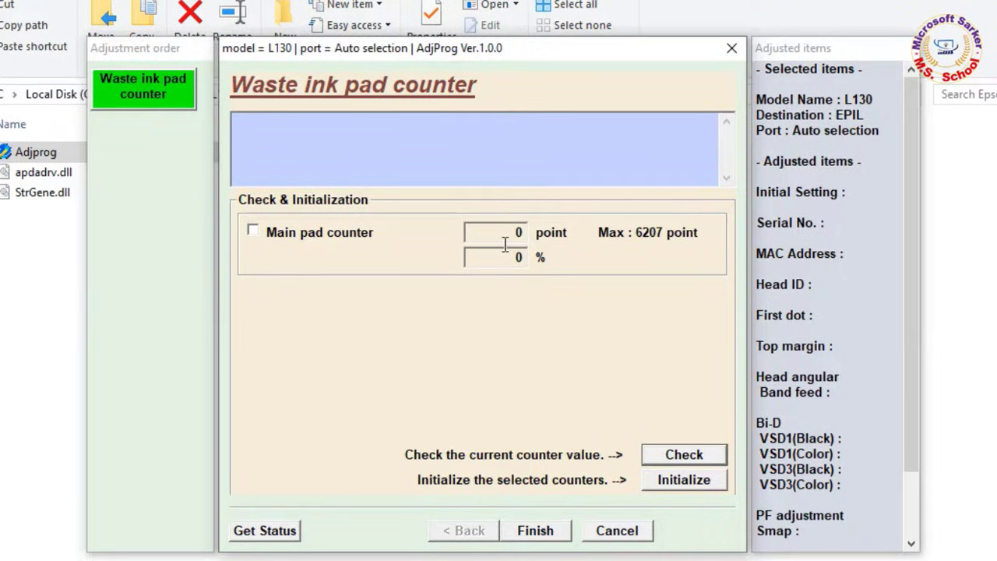
click(674, 483)
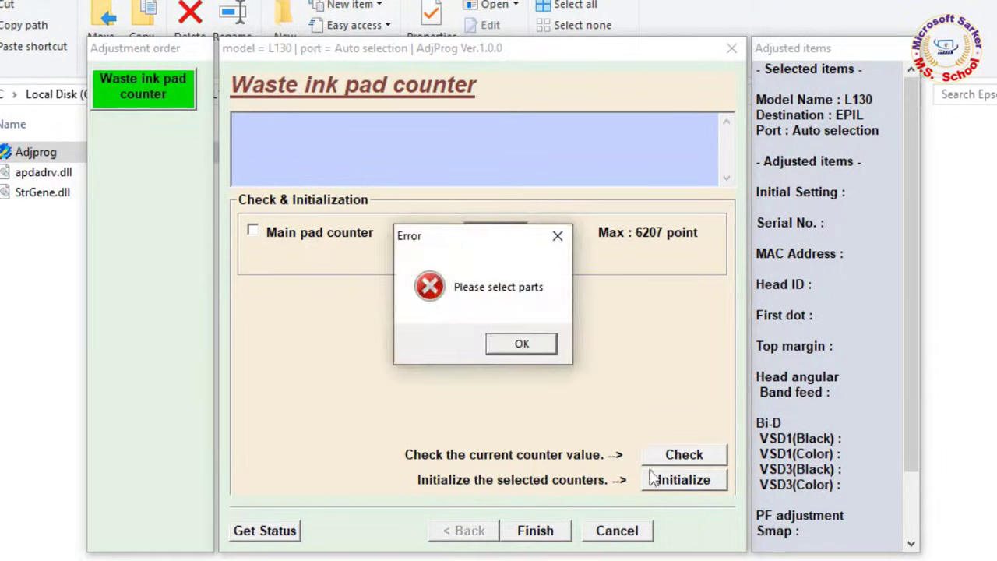
click(521, 345)
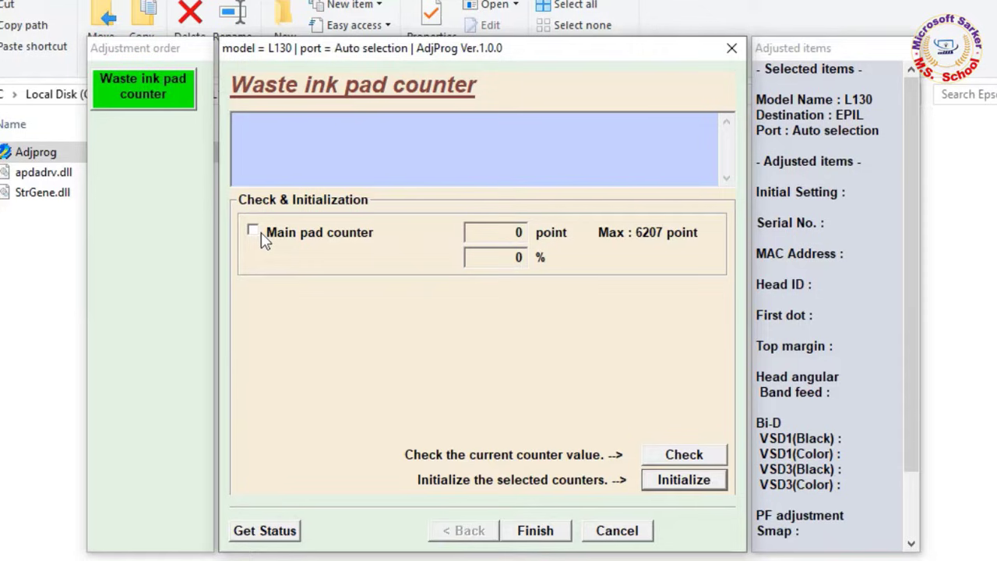
Finish the counter screen, close the item list, quit AdjProg and show the desktop
click(536, 530)
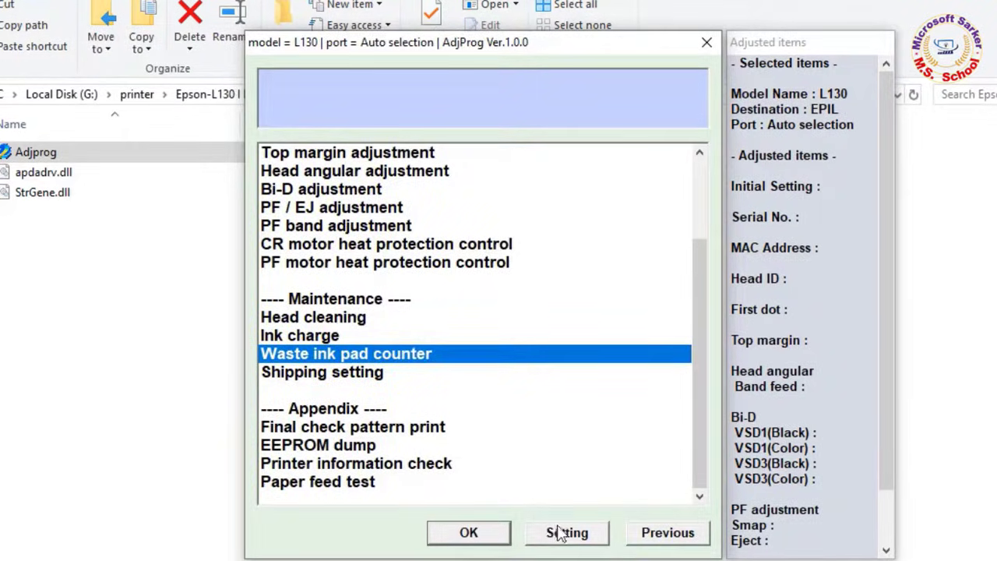
click(504, 536)
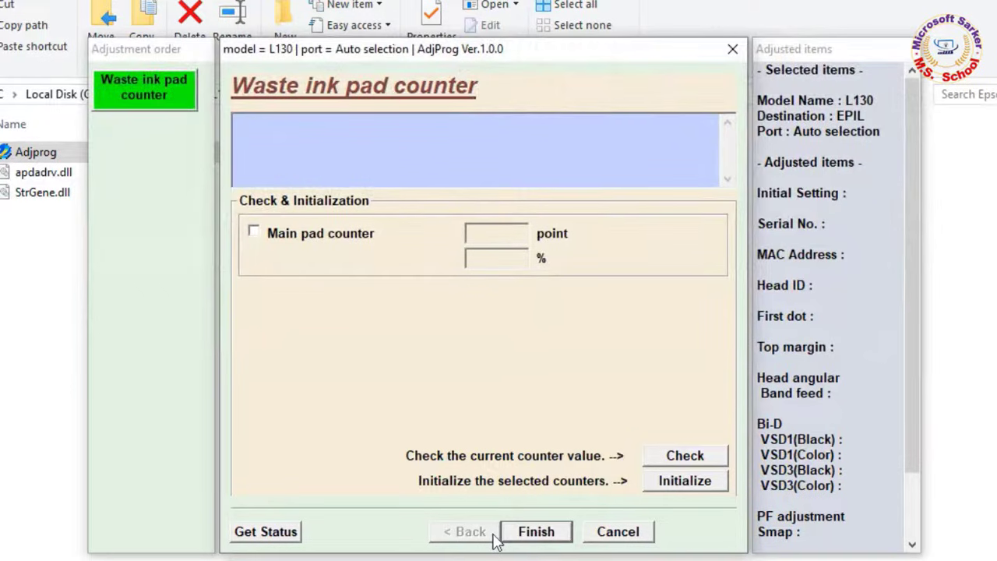
click(535, 531)
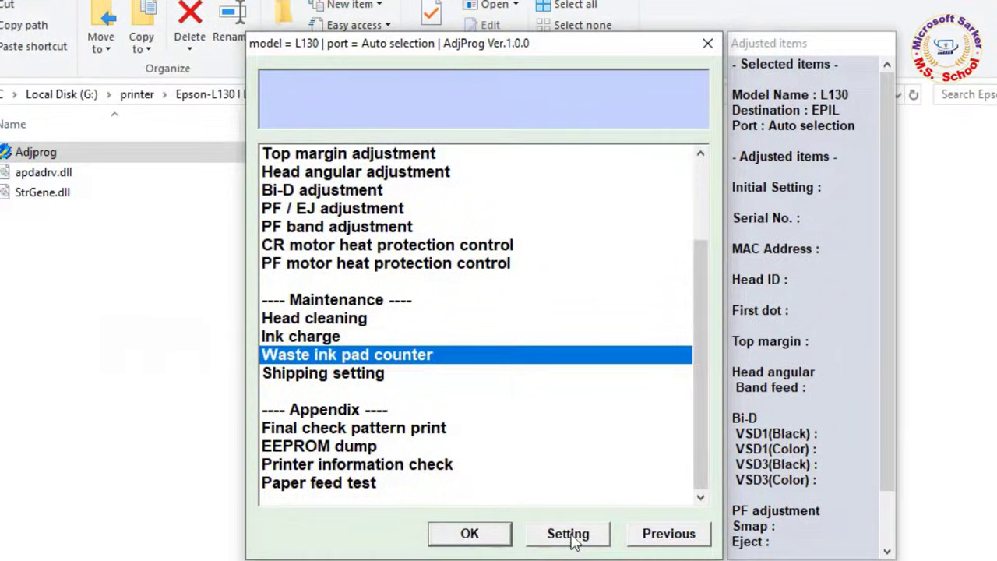
click(708, 43)
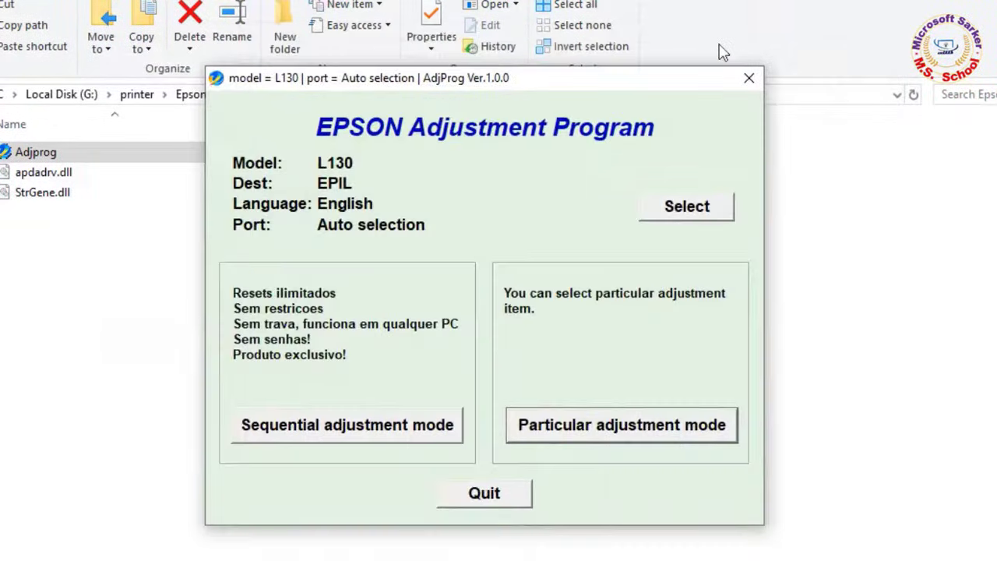
click(484, 494)
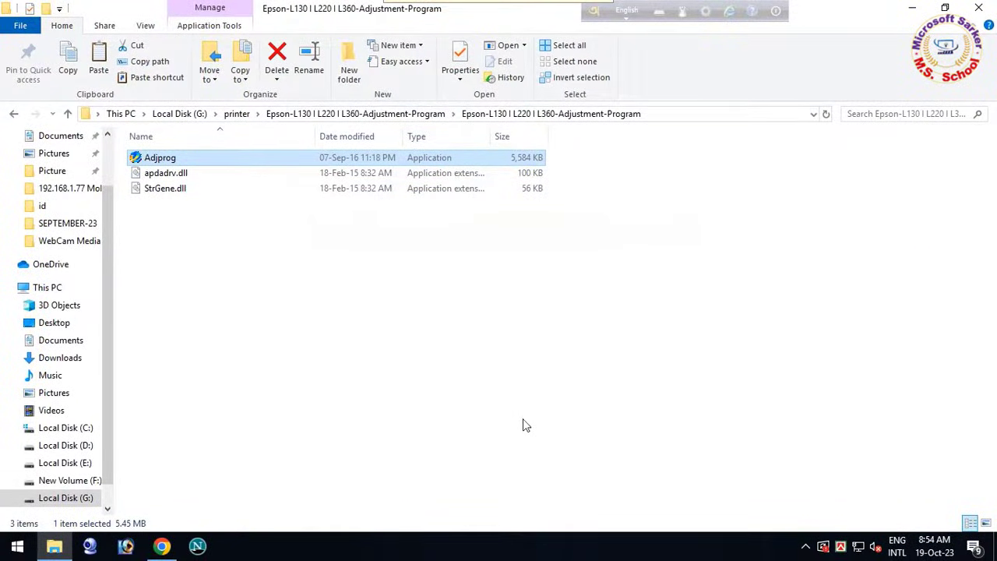
key(super+d)
Print the new Word document to the EPSON L130 Series printer
double_click(465, 296)
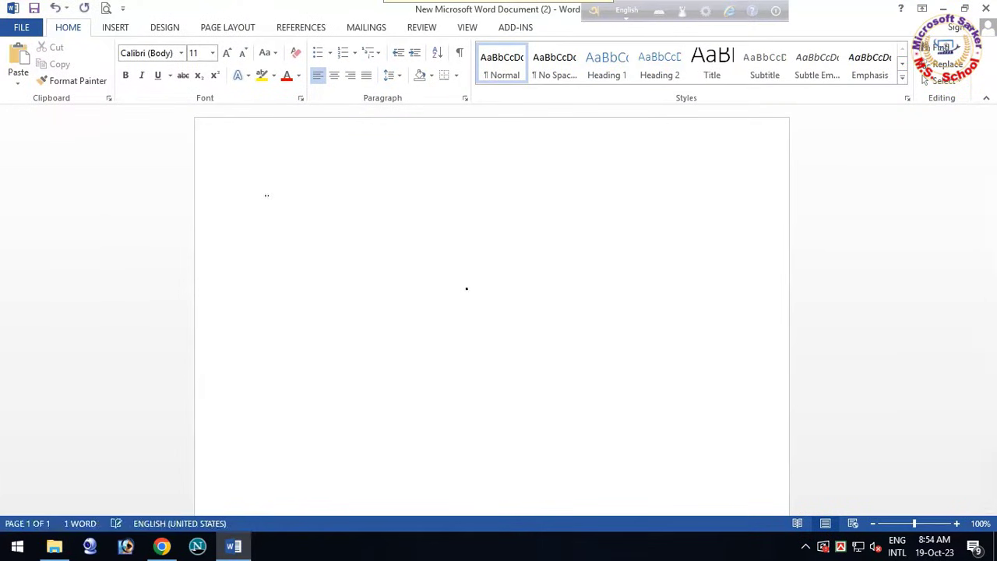
key(ctrl+p)
click(276, 201)
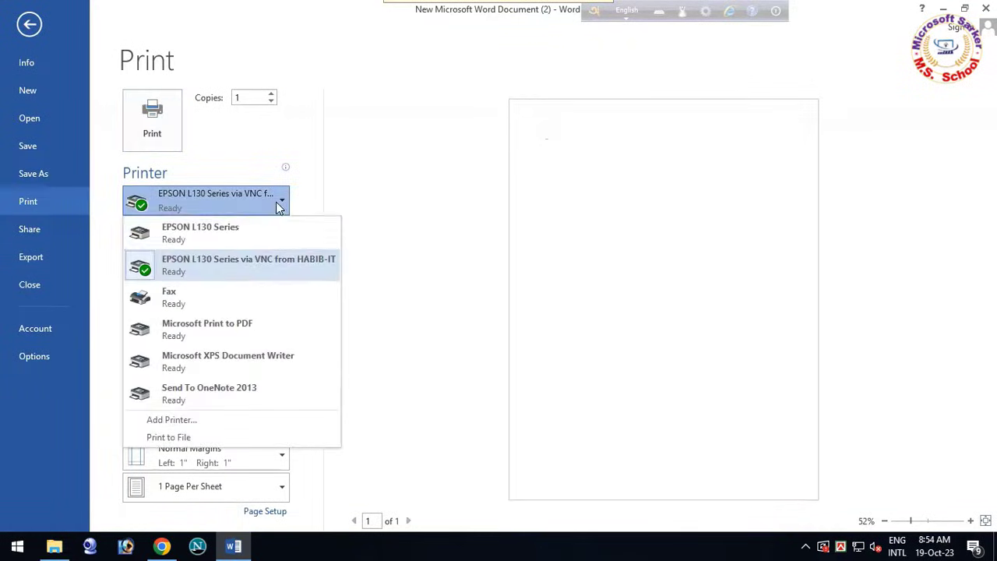
click(241, 231)
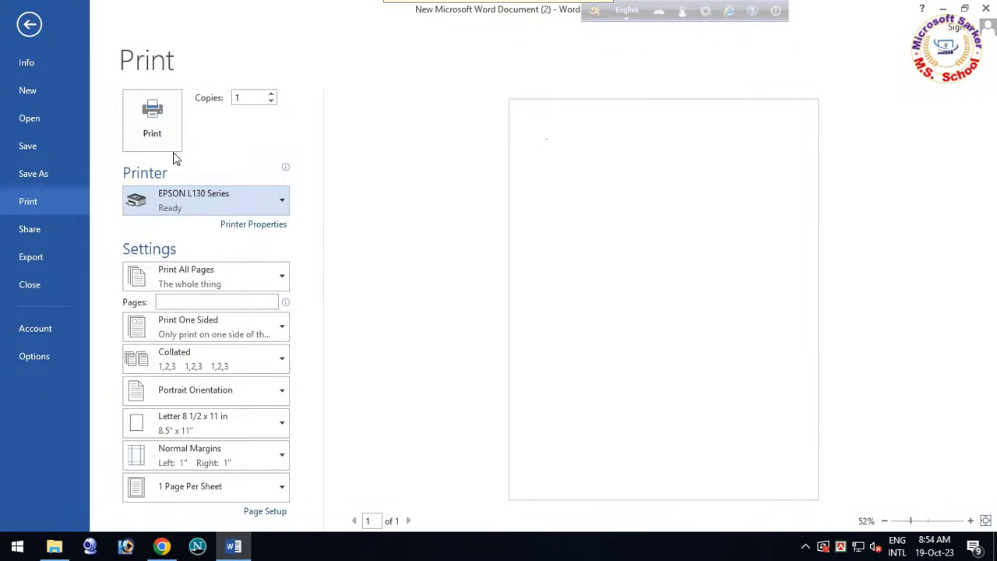
click(163, 121)
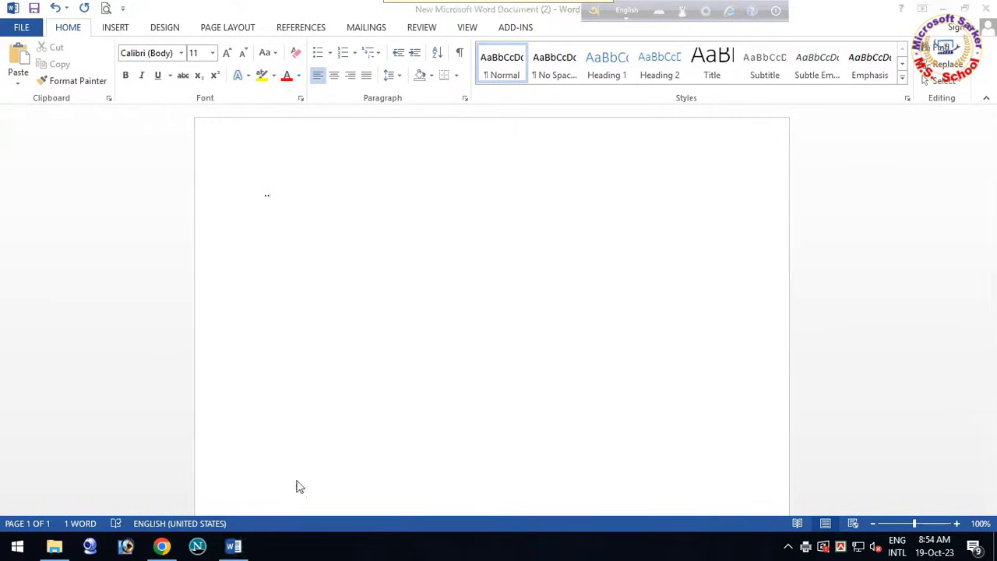
Show the EPSON L130 Series print queue with the Word document printing
double_click(823, 548)
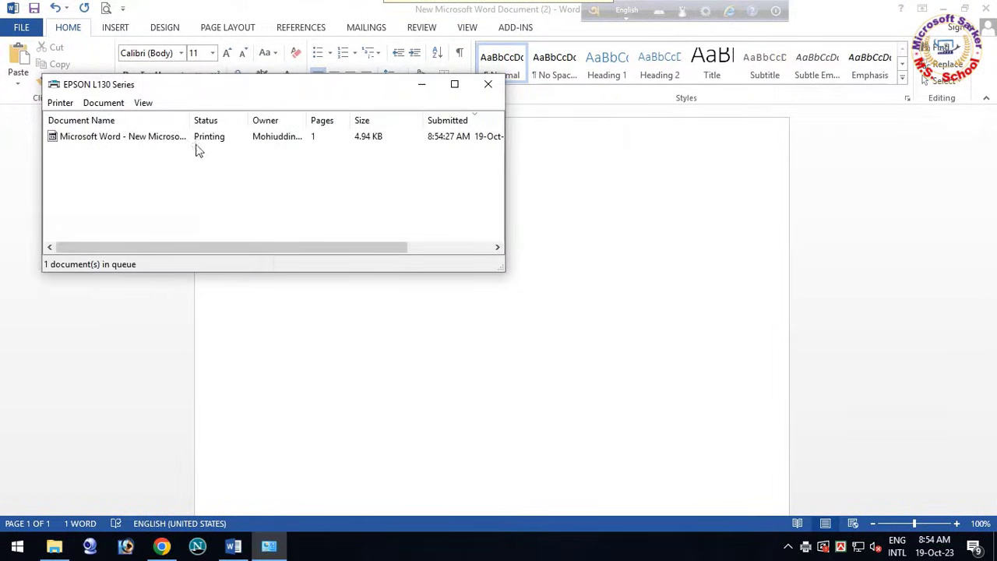